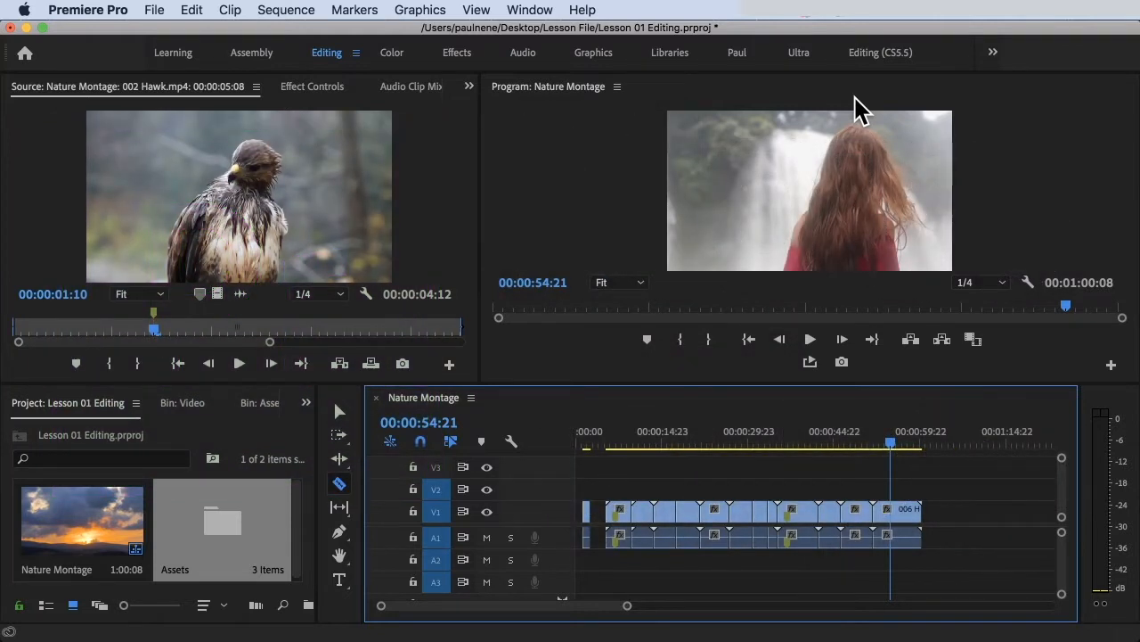
# Step: Make the Nature Montage timeline active and switch from the Razor tool to the Selection tool
pyautogui.click(361, 185)
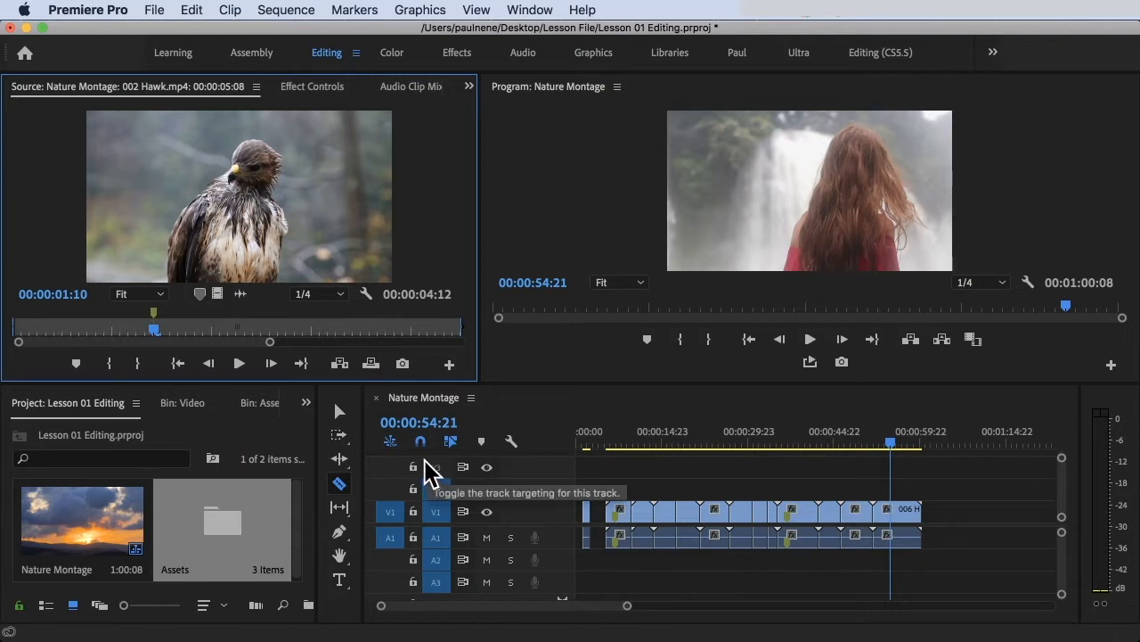
pyautogui.click(541, 426)
pyautogui.press('Escape')
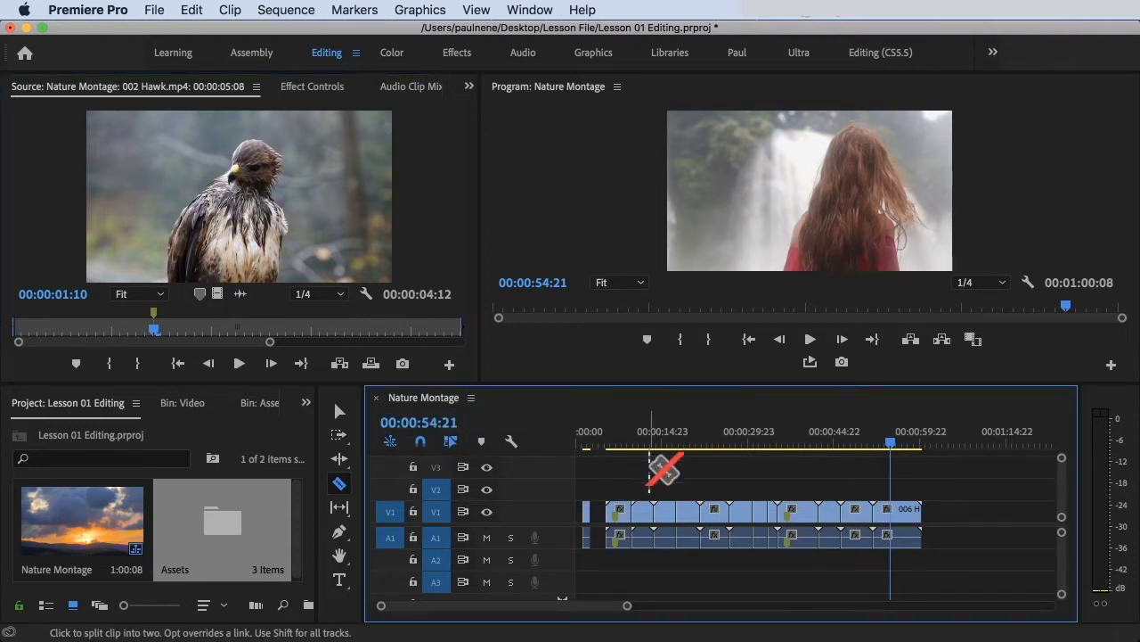
pyautogui.press('v')
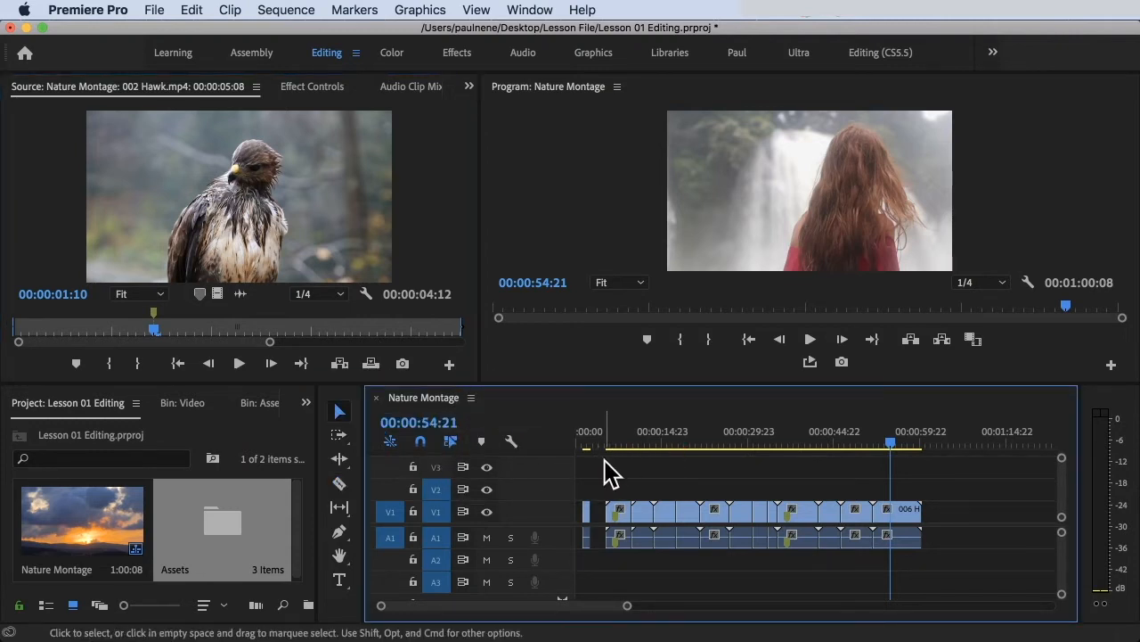
# Step: Switch timeline snapping off and back on
pyautogui.click(421, 441)
pyautogui.click(421, 441)
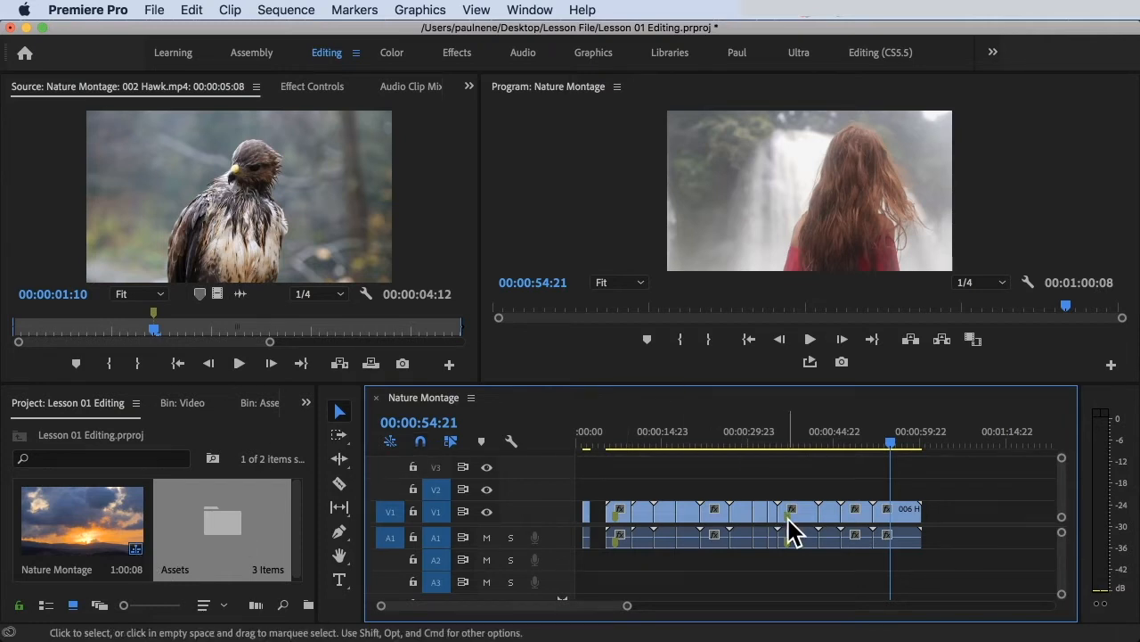
pyautogui.click(420, 442)
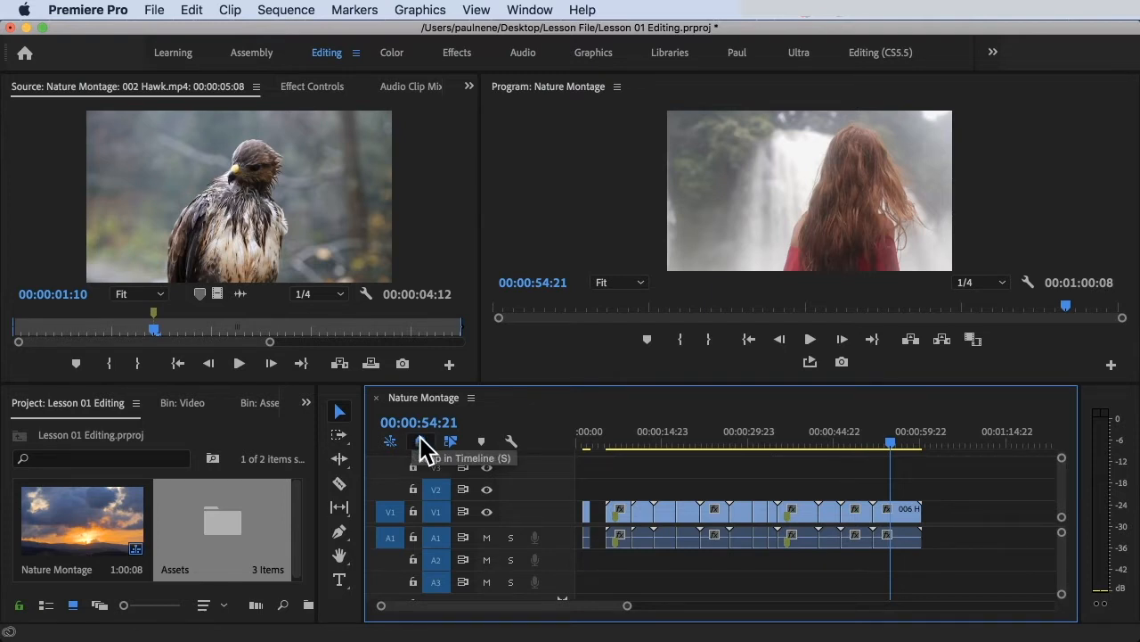
pyautogui.click(421, 442)
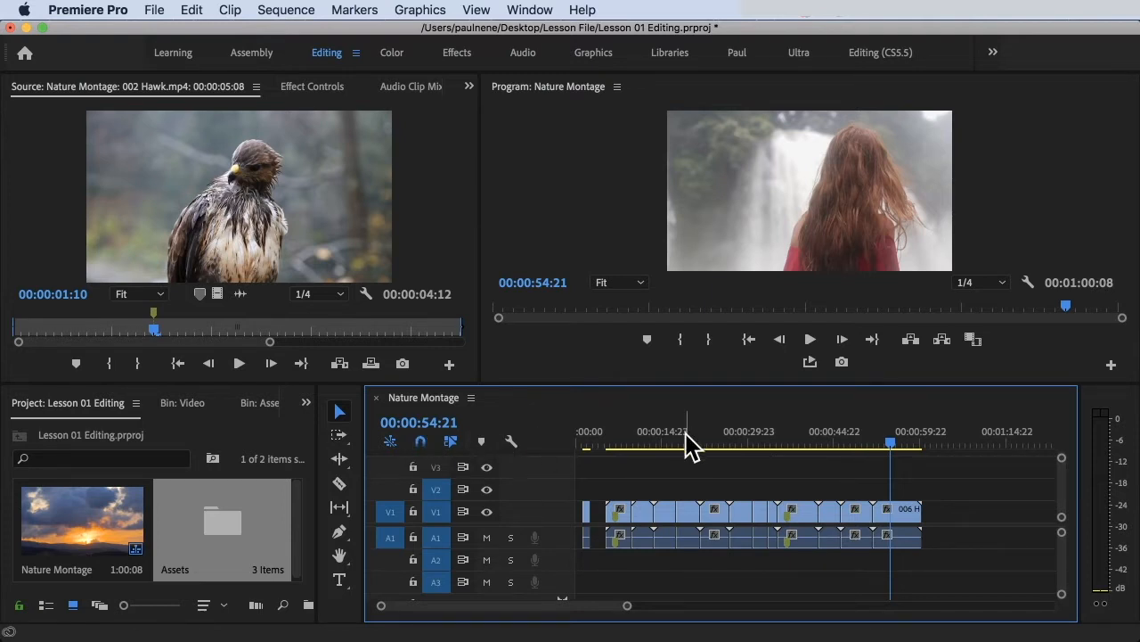
# Step: Open the Video bin inside the Assets bin and select the 001 Sunset.mp4 clip
pyautogui.doubleClick(229, 543)
pyautogui.click(100, 546)
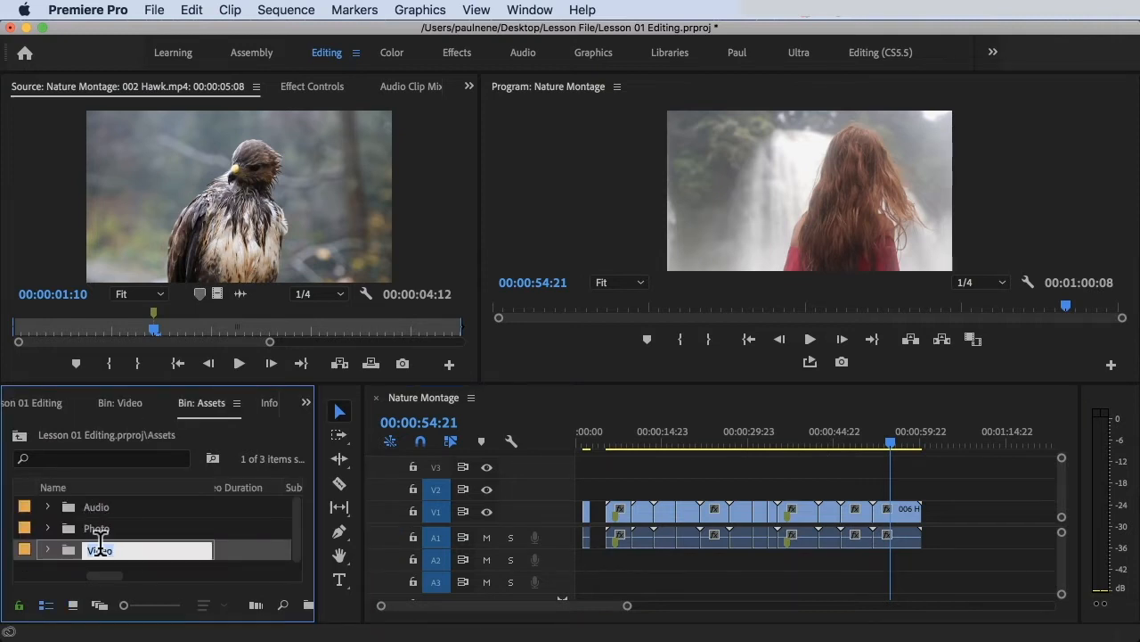
pyautogui.doubleClick(66, 550)
pyautogui.scroll(-3, 63, 552)
pyautogui.scroll(3, 63, 552)
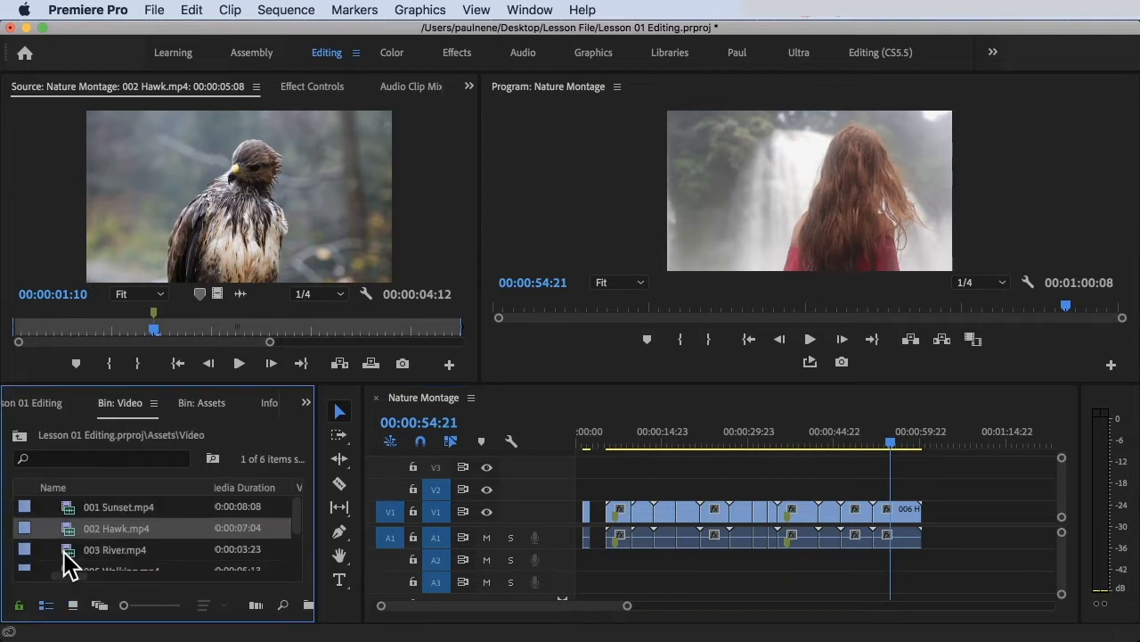
pyautogui.click(114, 510)
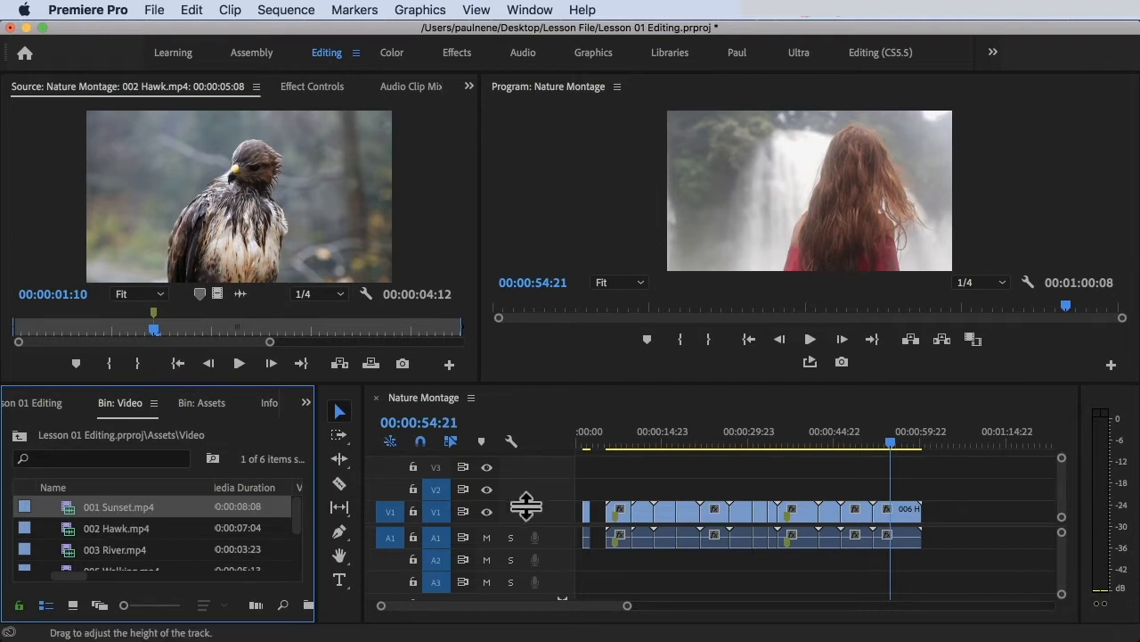
# Step: Try adding 001 Sunset.mp4 to V1 snapped against the end of the last clip, and undo it
pyautogui.moveTo(892, 443); pyautogui.dragTo(907, 449)
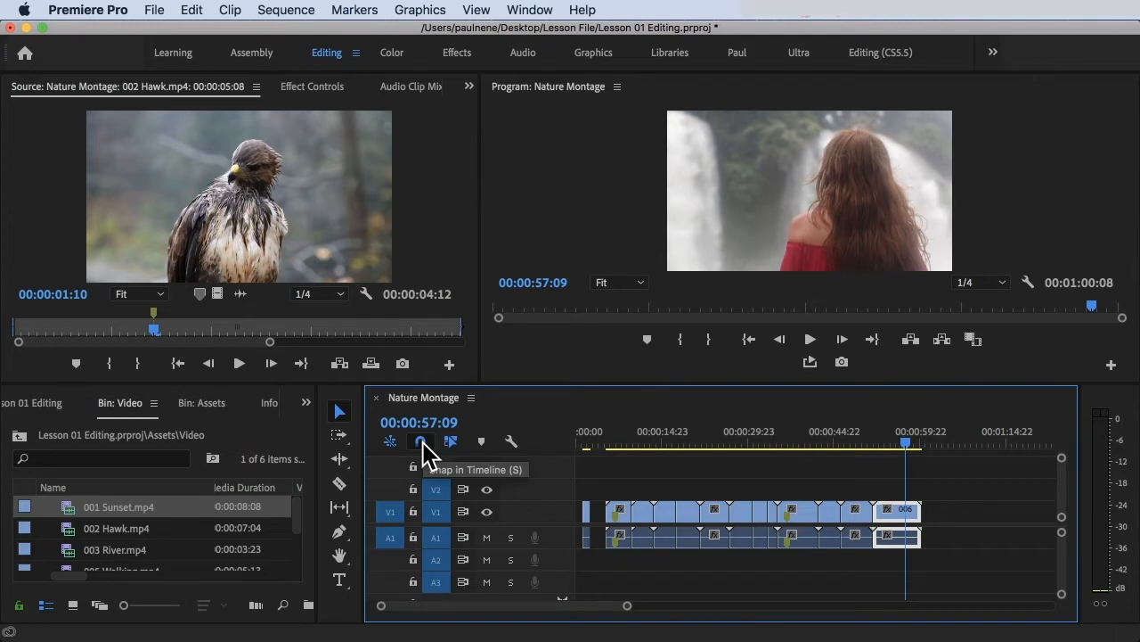
pyautogui.moveTo(163, 506); pyautogui.dragTo(926, 515)
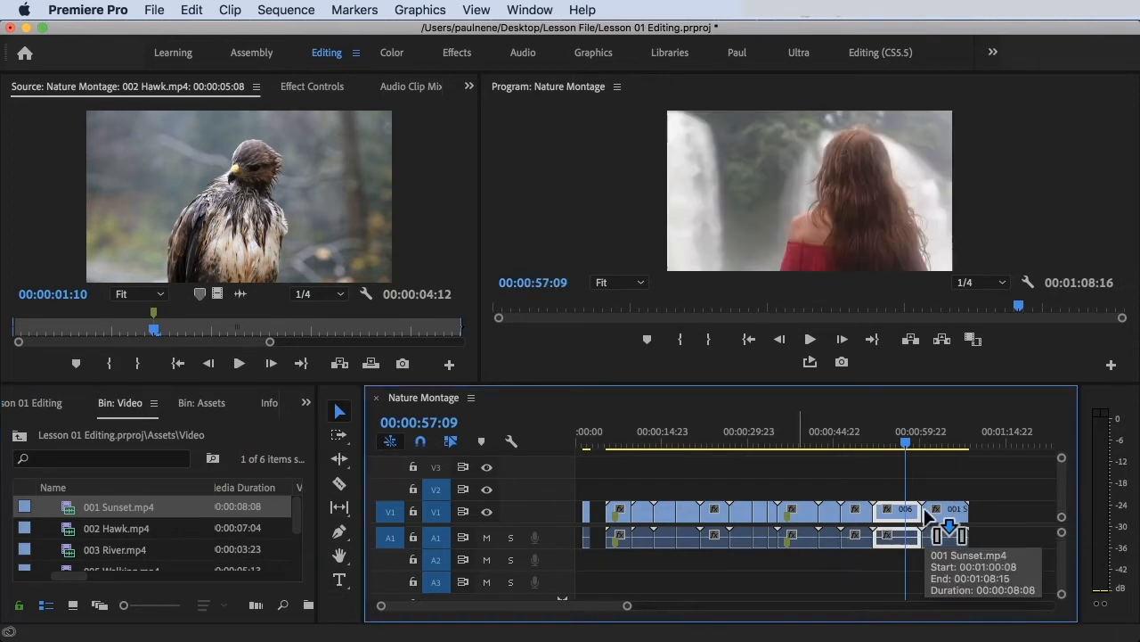
pyautogui.press('super+z')
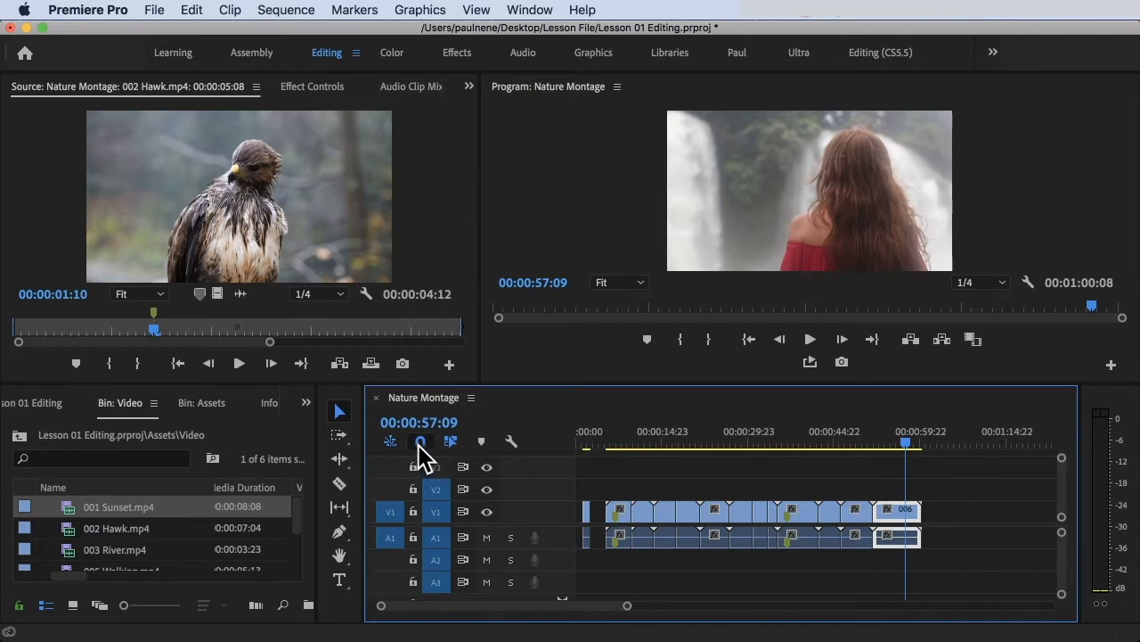
# Step: Turn off snapping, place 001 Sunset.mp4 on V1 slightly past the last clip, and play across the gap
pyautogui.click(419, 441)
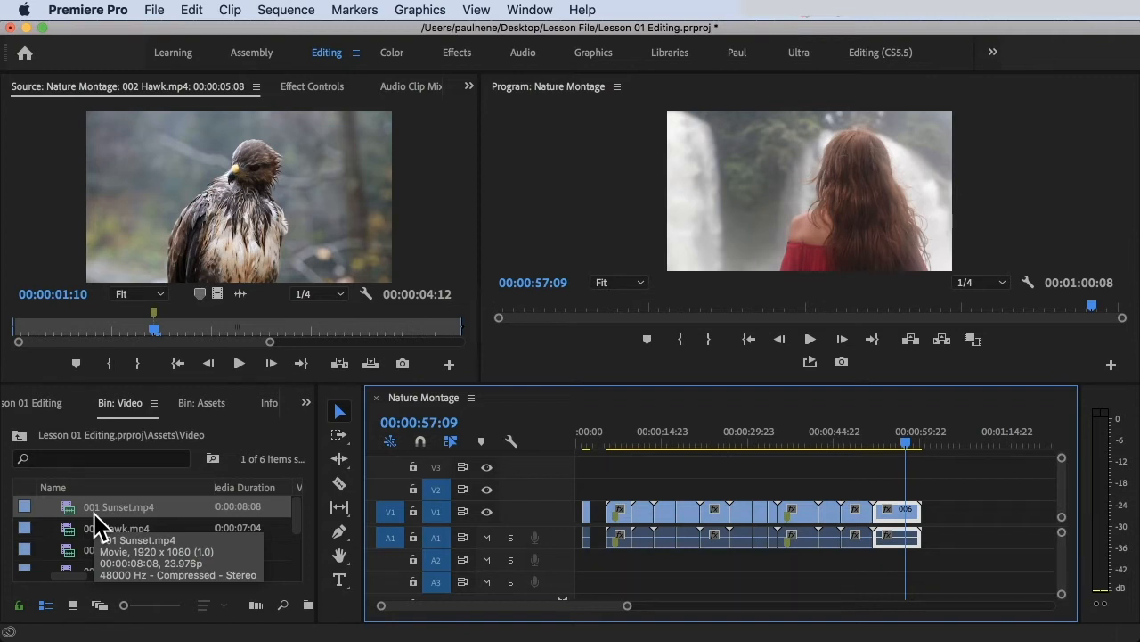
pyautogui.moveTo(95, 516); pyautogui.dragTo(936, 508)
pyautogui.press('space')
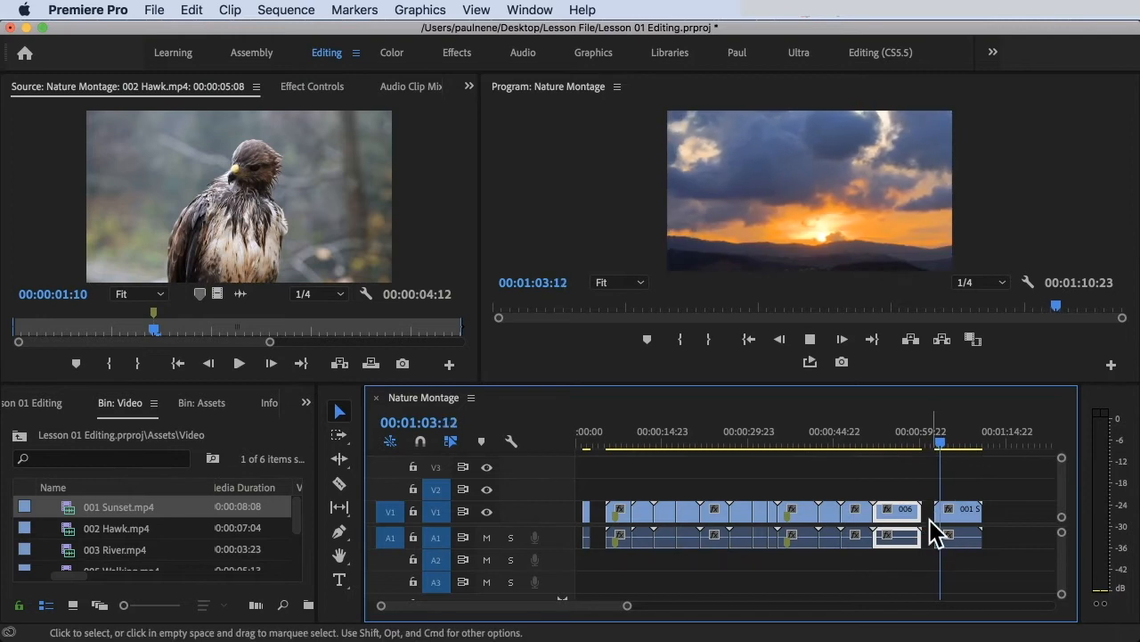
pyautogui.moveTo(950, 445); pyautogui.dragTo(916, 447)
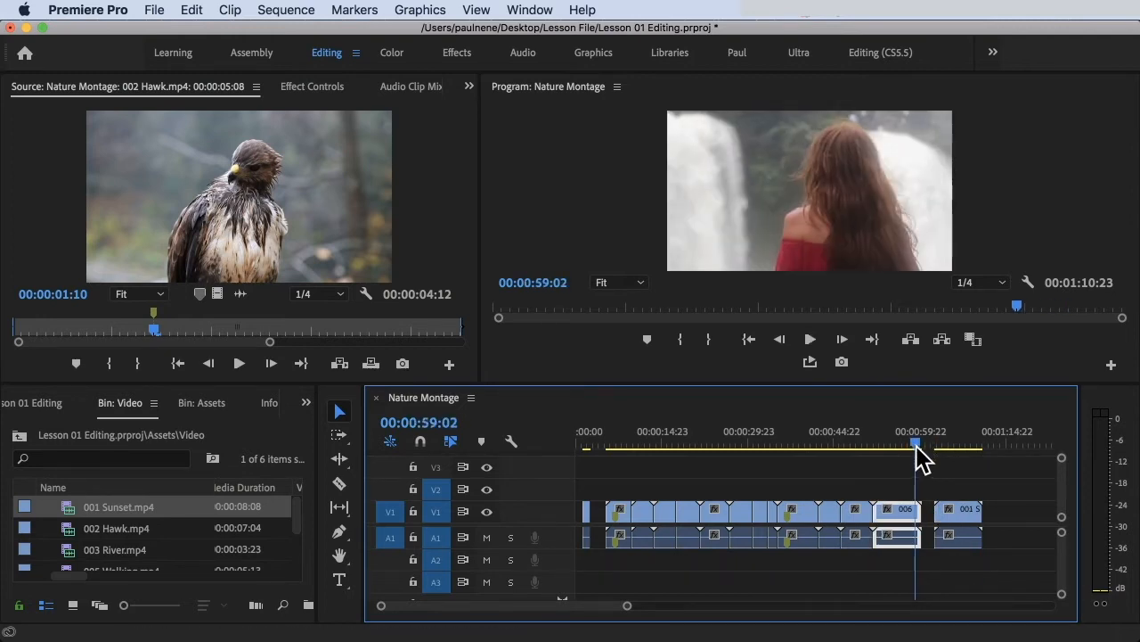
# Step: Turn timeline snapping back on and delete the separated 001 Sunset.mp4 clip from the end of the sequence
pyautogui.click(421, 442)
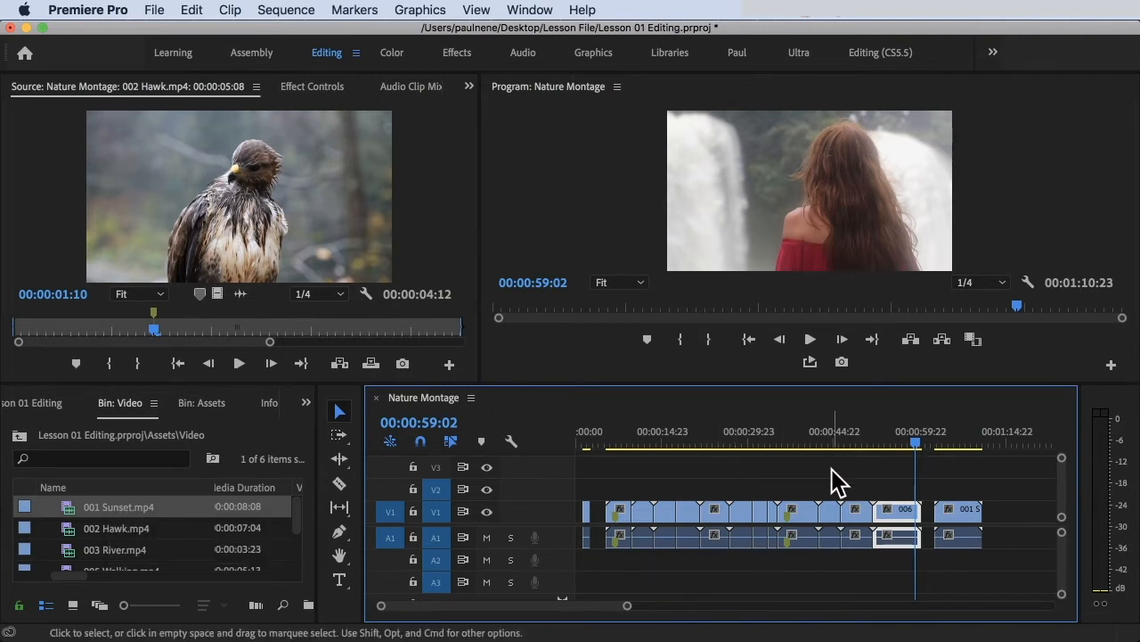
pyautogui.click(958, 530)
pyautogui.press('Delete')
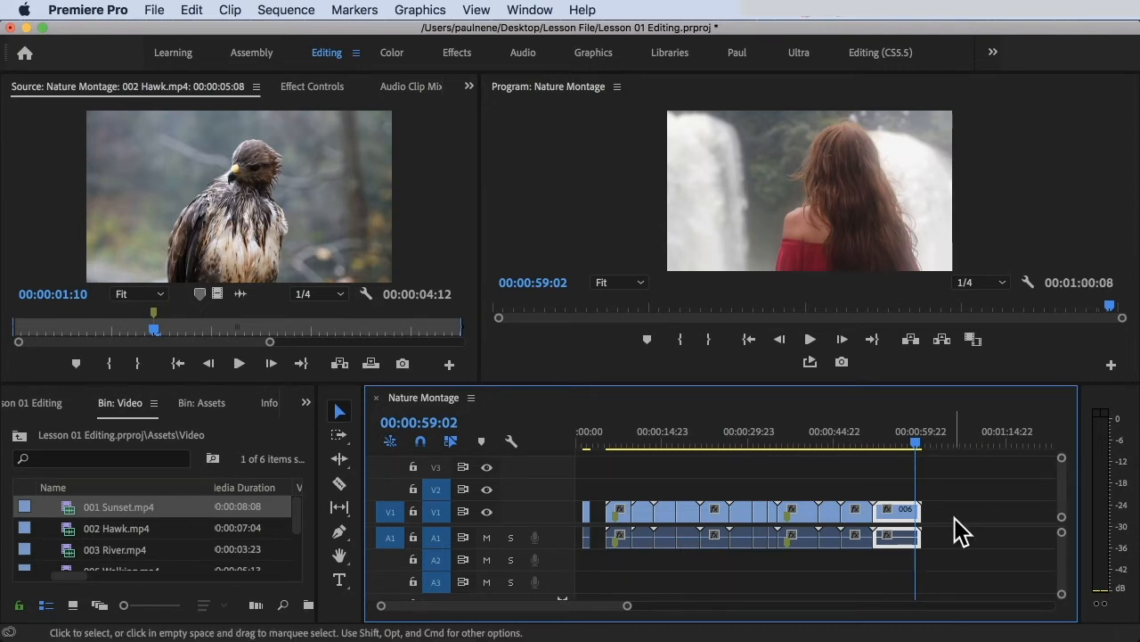
# Step: Snap 001 Sunset.mp4 to the end of the montage again, scrub over the cut, and undo the placement
pyautogui.moveTo(102, 511); pyautogui.dragTo(932, 529)
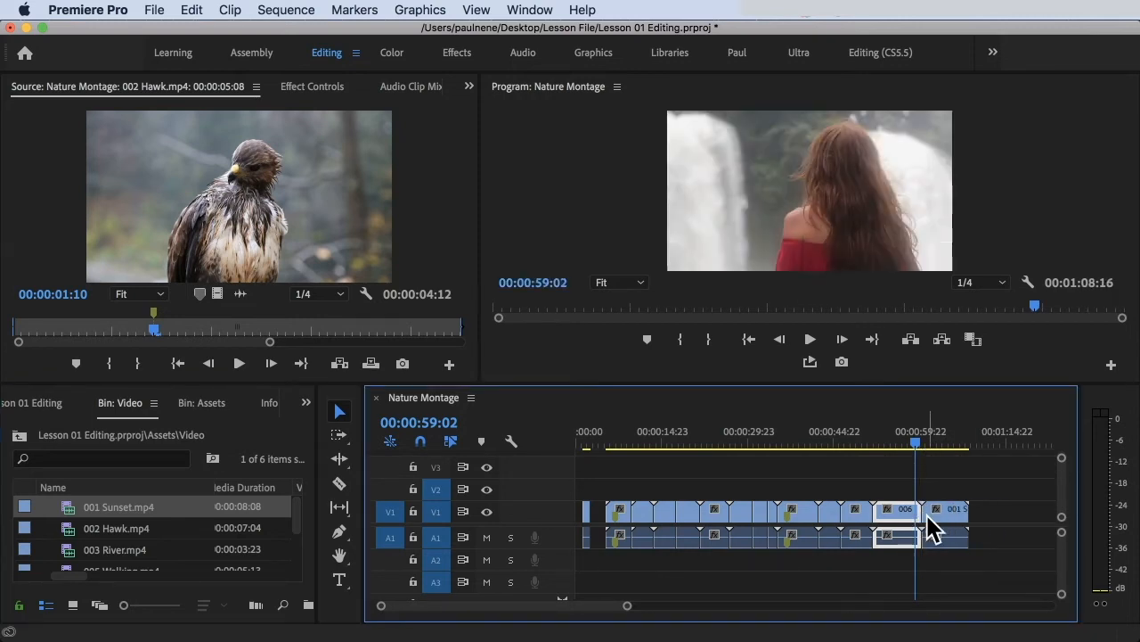
pyautogui.click(930, 436)
pyautogui.moveTo(928, 435); pyautogui.dragTo(905, 434)
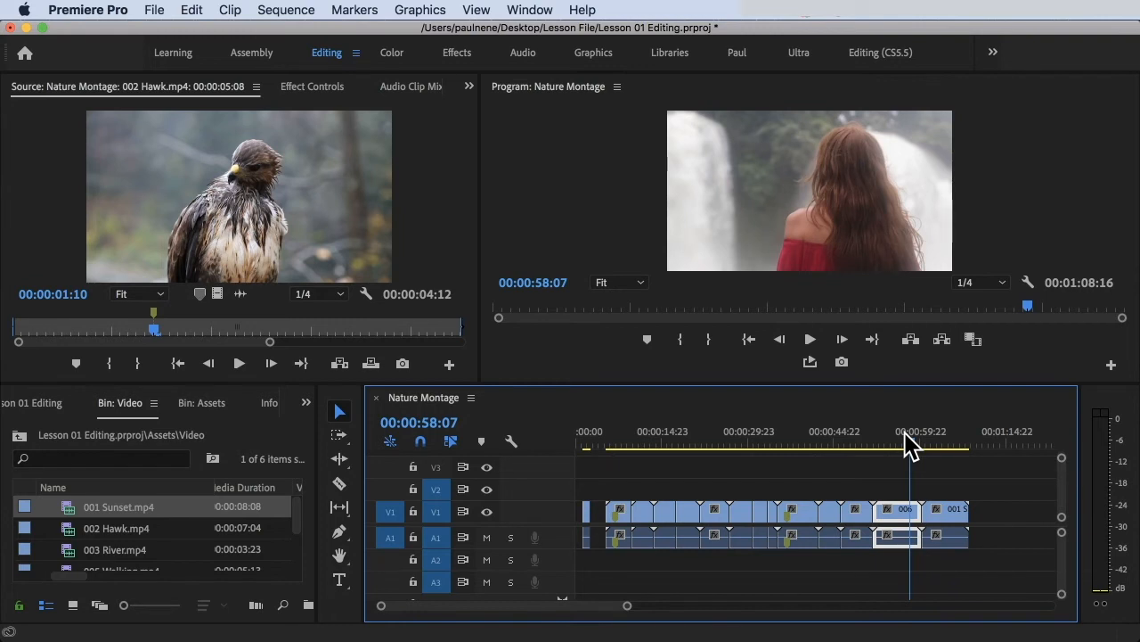
pyautogui.moveTo(1136, 375)
pyautogui.click(967, 464)
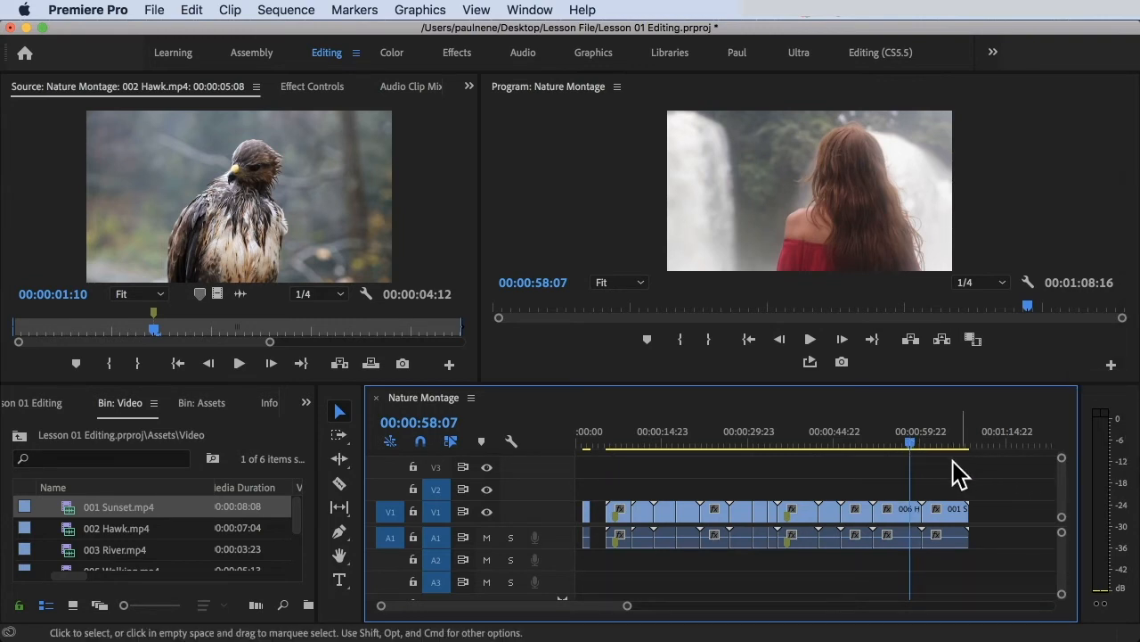
pyautogui.press('super+z')
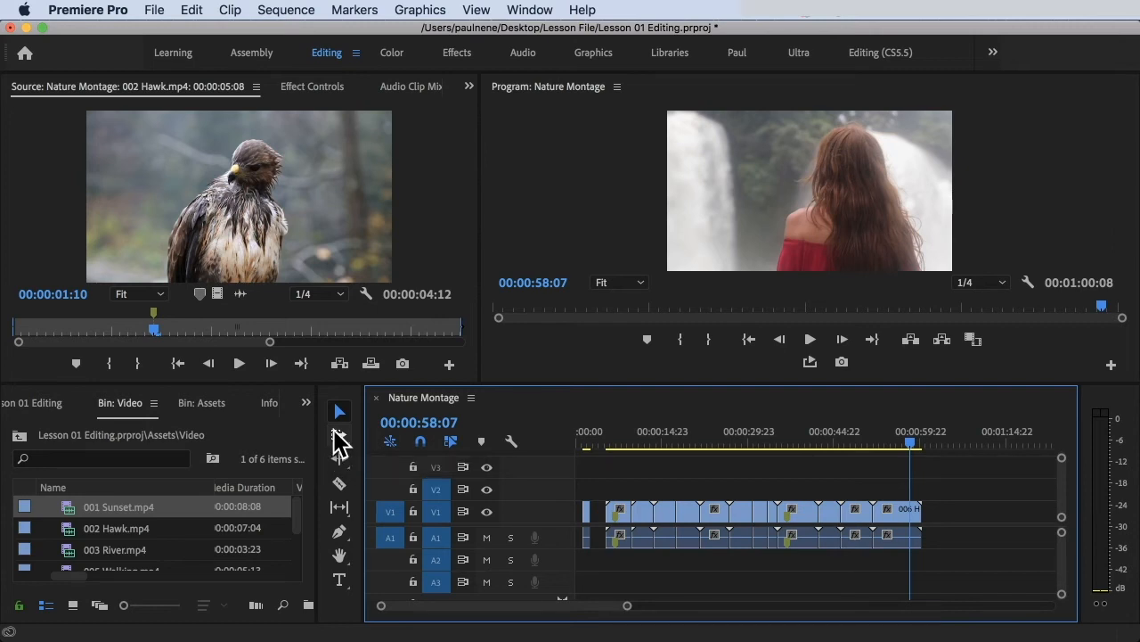
# Step: Select every clip from the middle of the montage onward with Track Select Forward and move them about 7.7 seconds later
pyautogui.press('a')
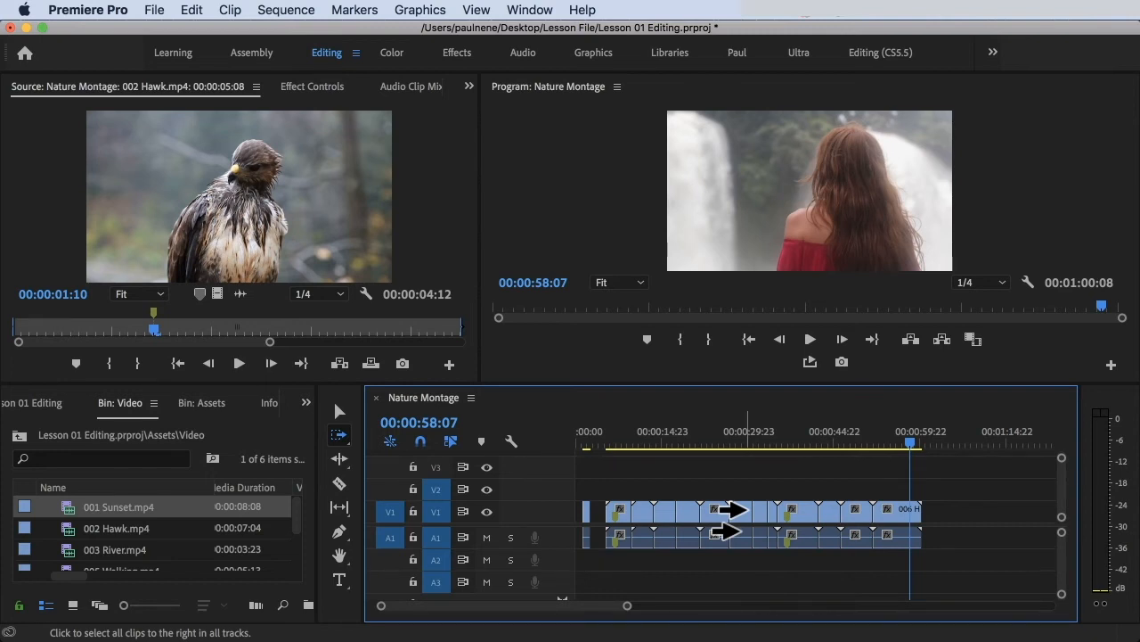
pyautogui.click(729, 520)
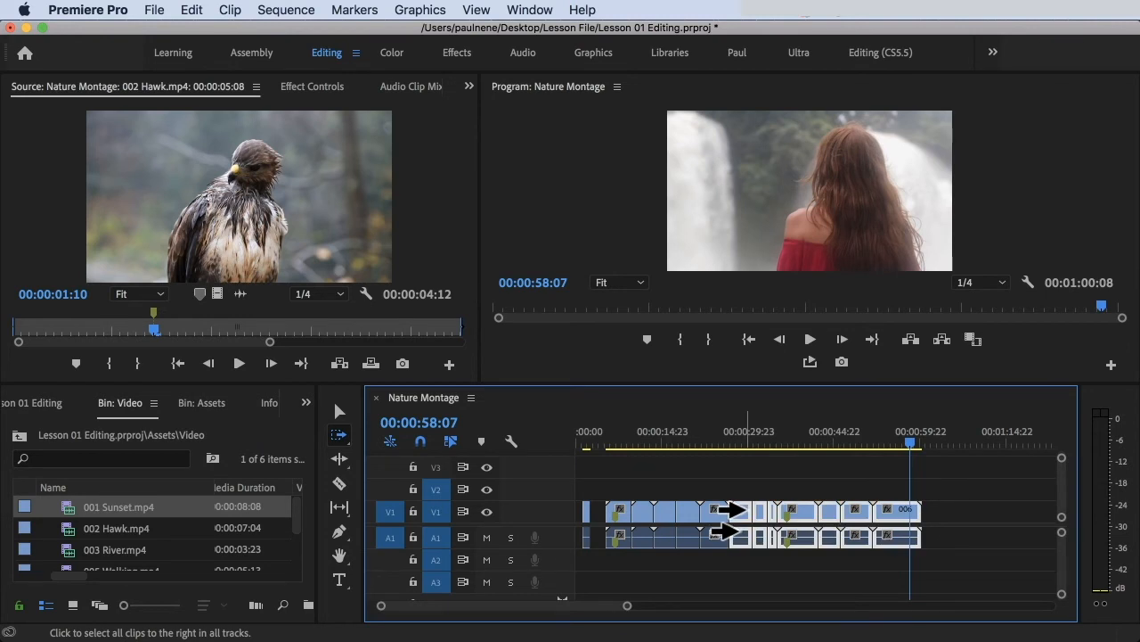
pyautogui.moveTo(729, 520); pyautogui.dragTo(934, 514)
pyautogui.moveTo(861, 513); pyautogui.dragTo(758, 519)
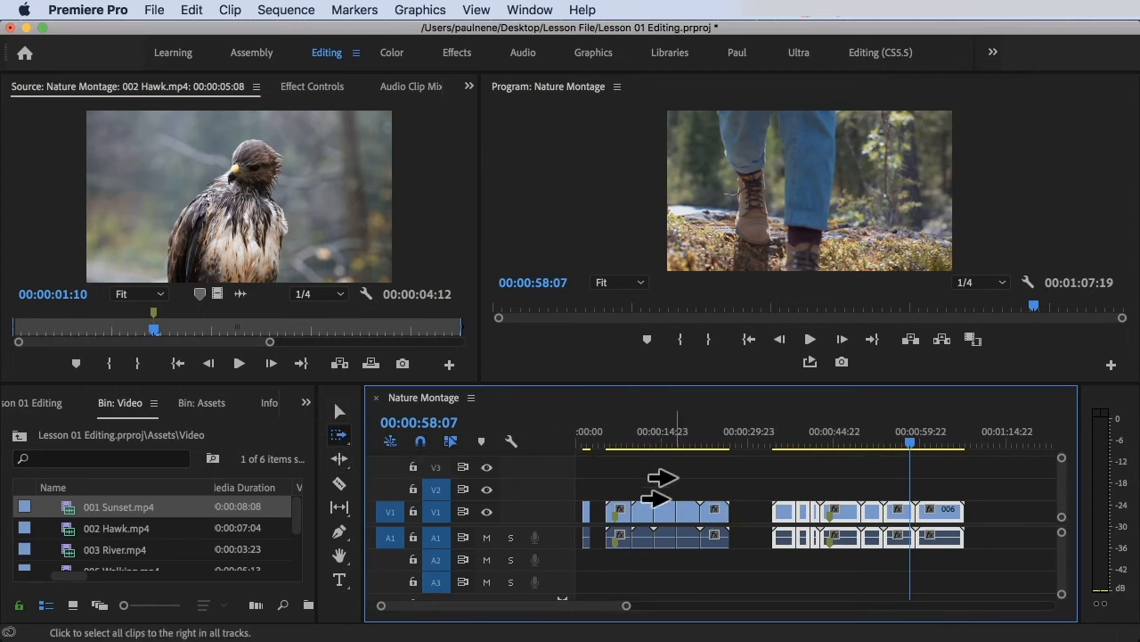
pyautogui.moveTo(767, 526)
pyautogui.mouseDown()
pyautogui.moveTo(790, 529)
pyautogui.moveTo(753, 521)
pyautogui.moveTo(835, 529)
pyautogui.moveTo(862, 514)
pyautogui.moveTo(754, 522)
pyautogui.mouseUp()
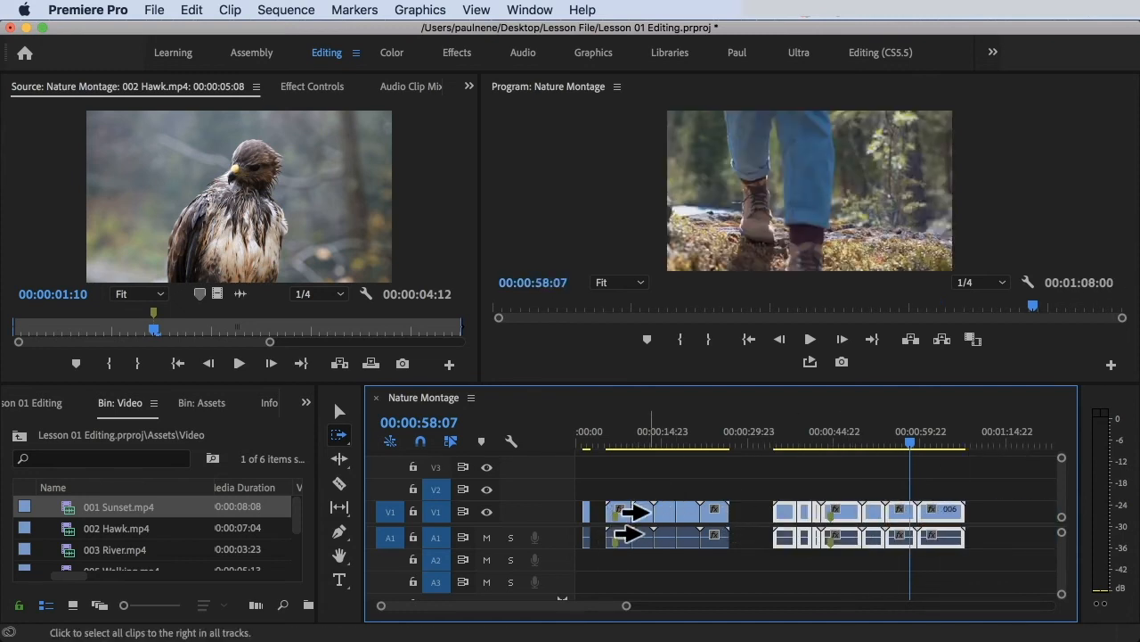
# Step: Select all clips before the gap with Track Select Backward and move them earlier, up to the start of the sequence
pyautogui.click(339, 439)
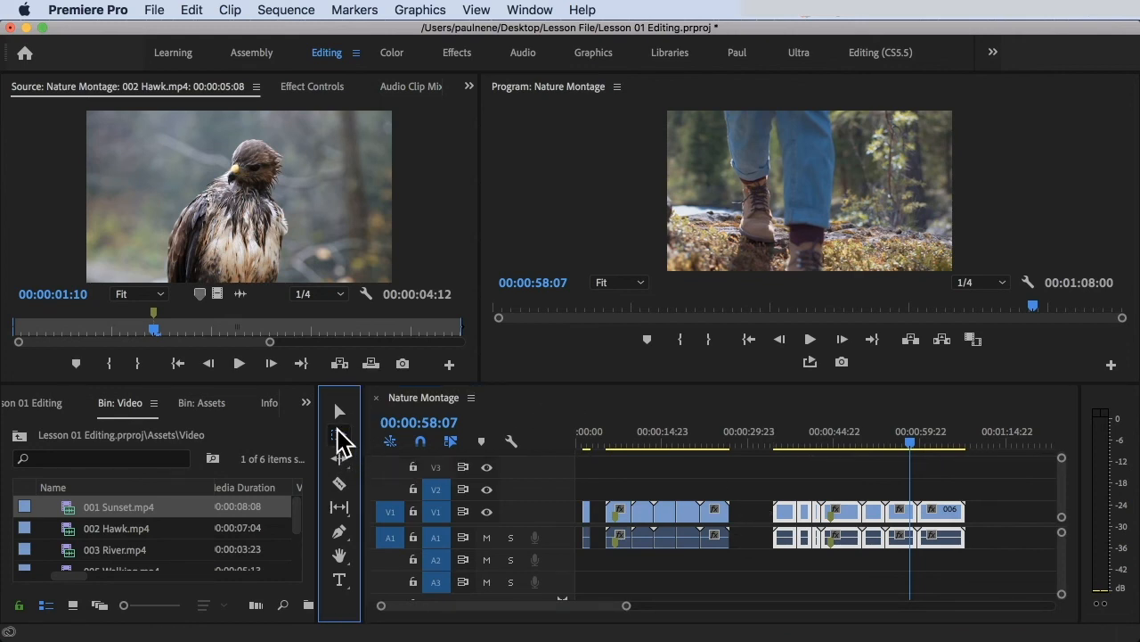
pyautogui.hotkey('shift', 'a')
pyautogui.click(726, 514)
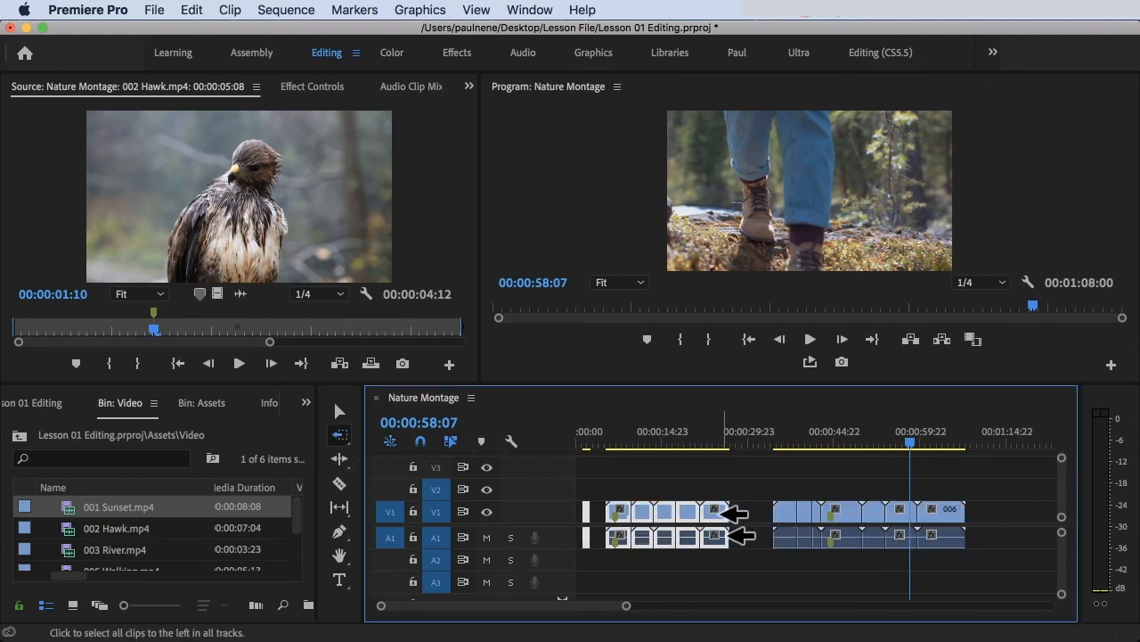
pyautogui.moveTo(729, 513); pyautogui.dragTo(694, 513)
pyautogui.press('super+z')
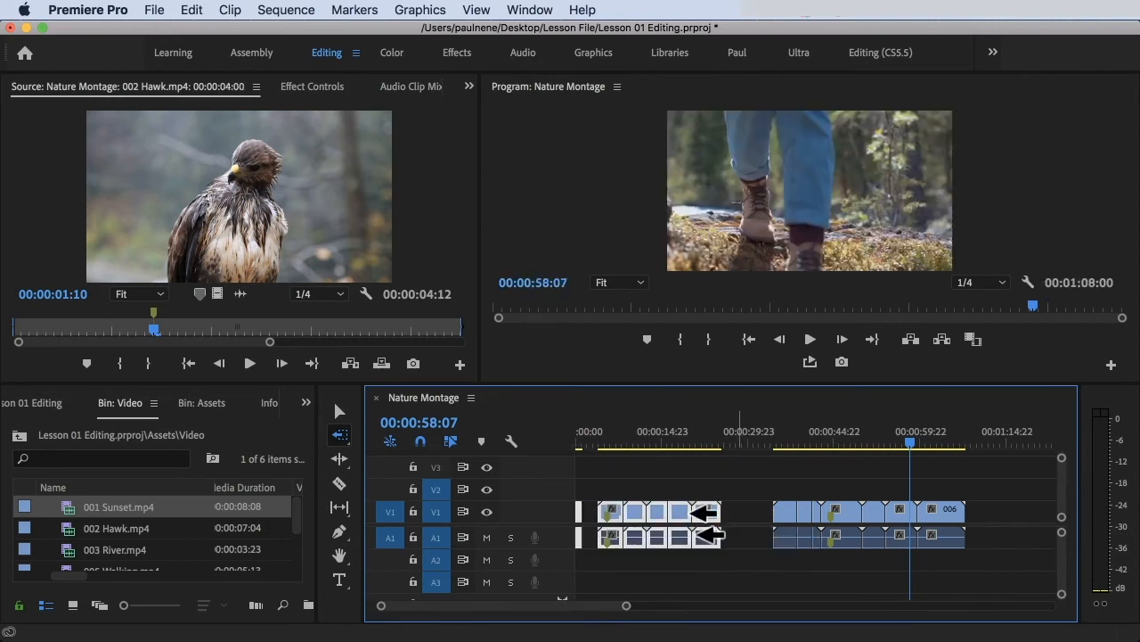
# Step: Select all clips after the gap with Track Select Forward and move them about 8.75 seconds later
pyautogui.press('a')
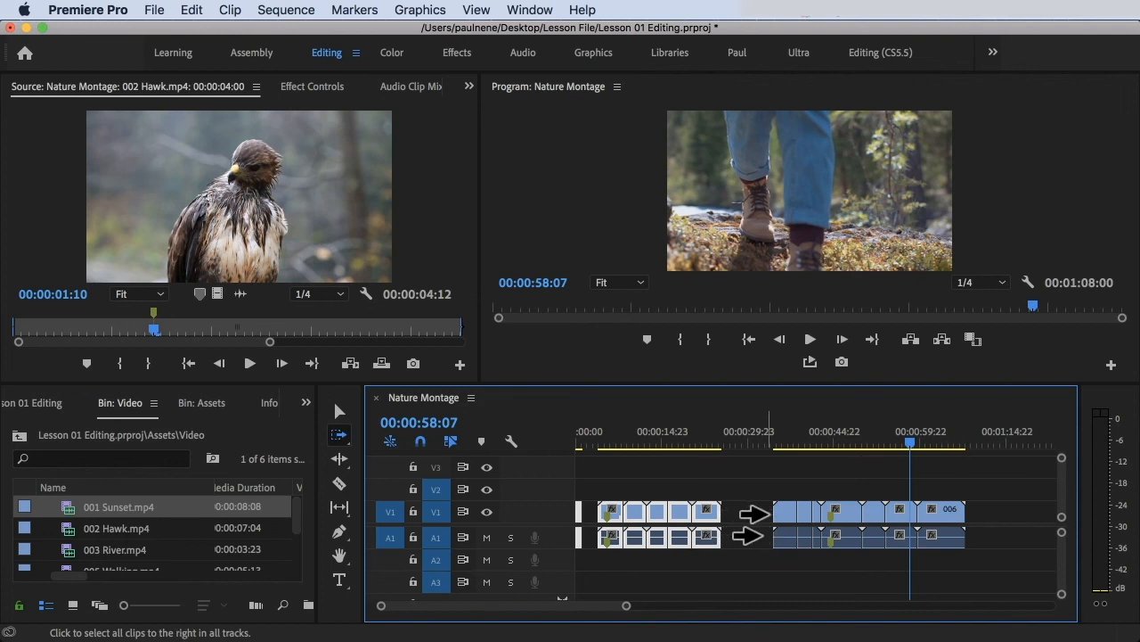
pyautogui.click(754, 513)
pyautogui.moveTo(754, 513); pyautogui.dragTo(804, 515)
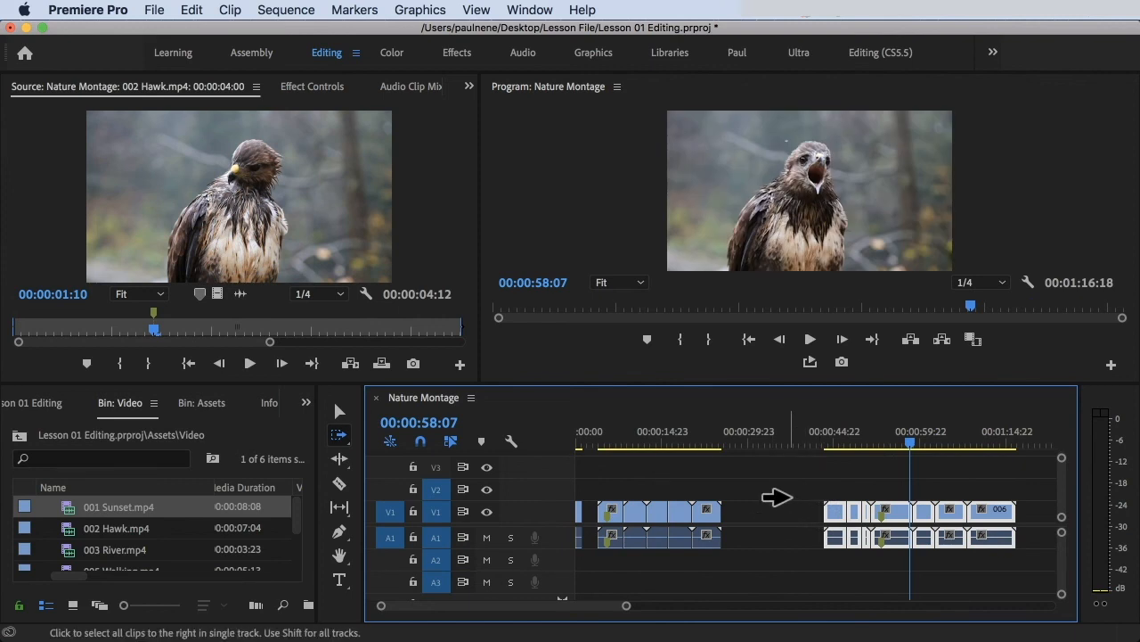
# Step: Select all clips before the gap with Track Select Backward and move them about 7 seconds later
pyautogui.hotkey('shift', 'a')
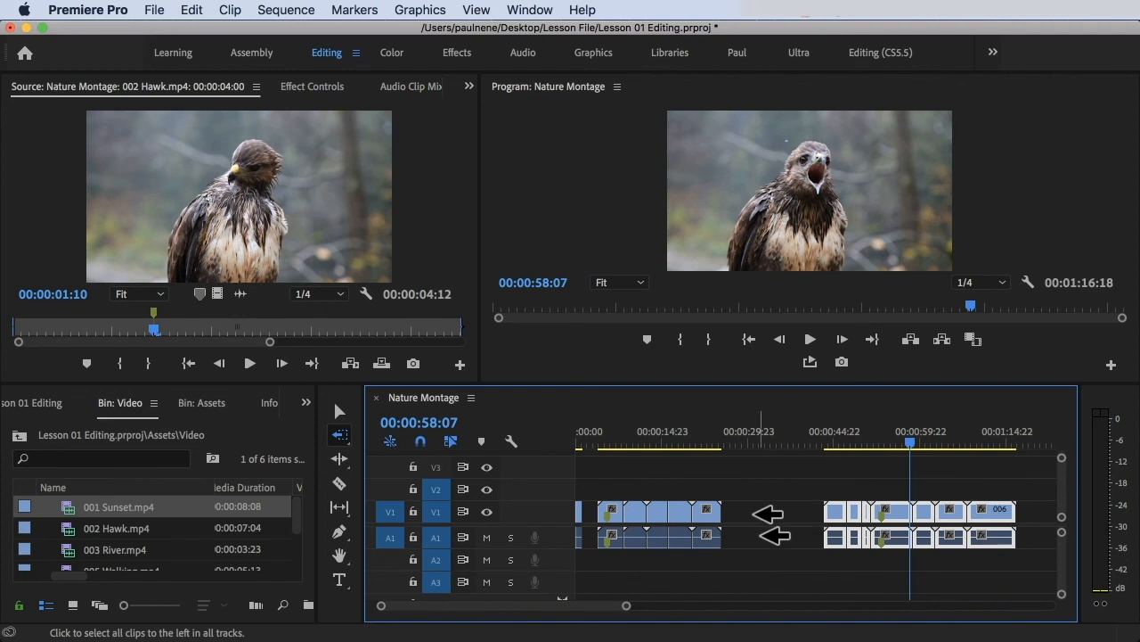
pyautogui.moveTo(739, 511); pyautogui.dragTo(775, 515)
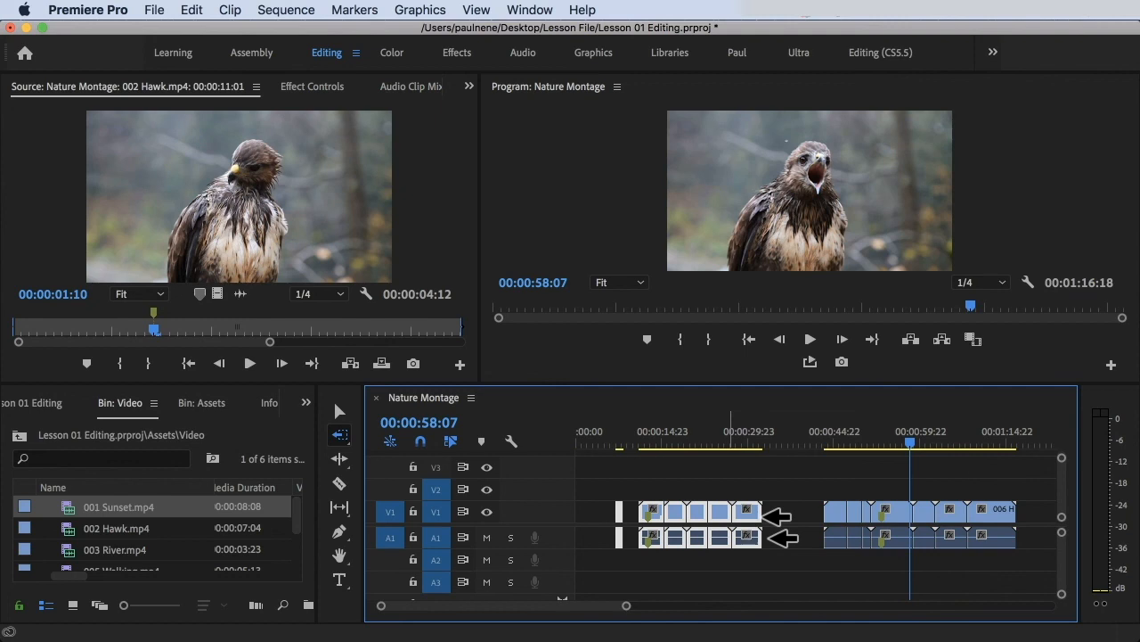